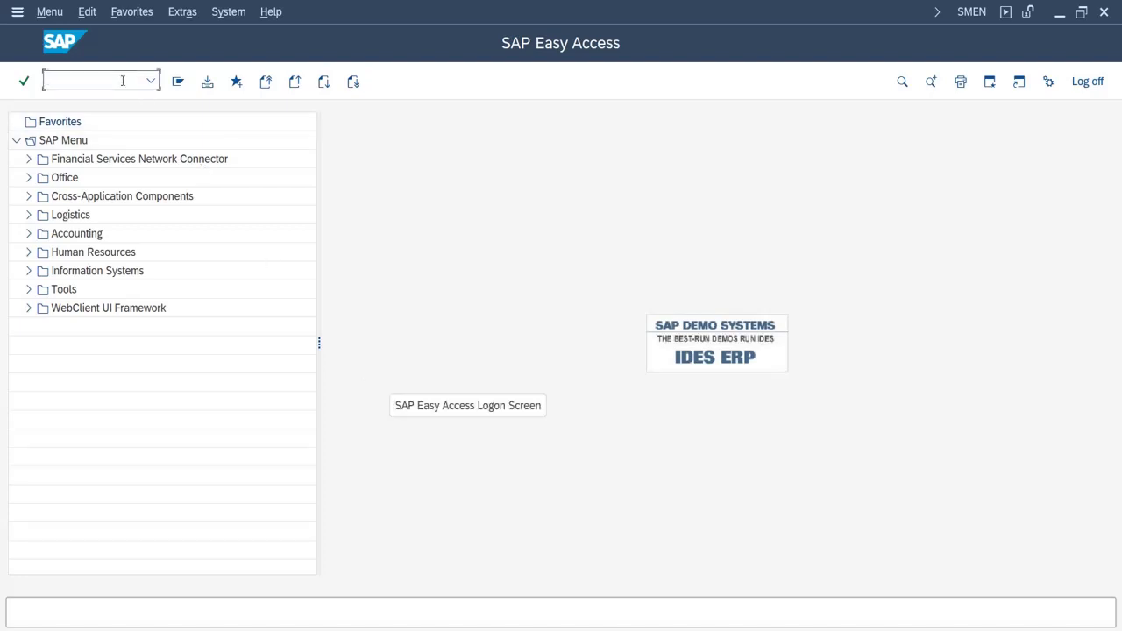
Step: From SPRO's reference IMG, run Define Number Ranges for Each Material Type under Logistics - General > Material Master
{"action": "type", "text": "ro"}
{"action": "key", "text": "Return"}
{"action": "left_click", "coordinate": [202, 88]}
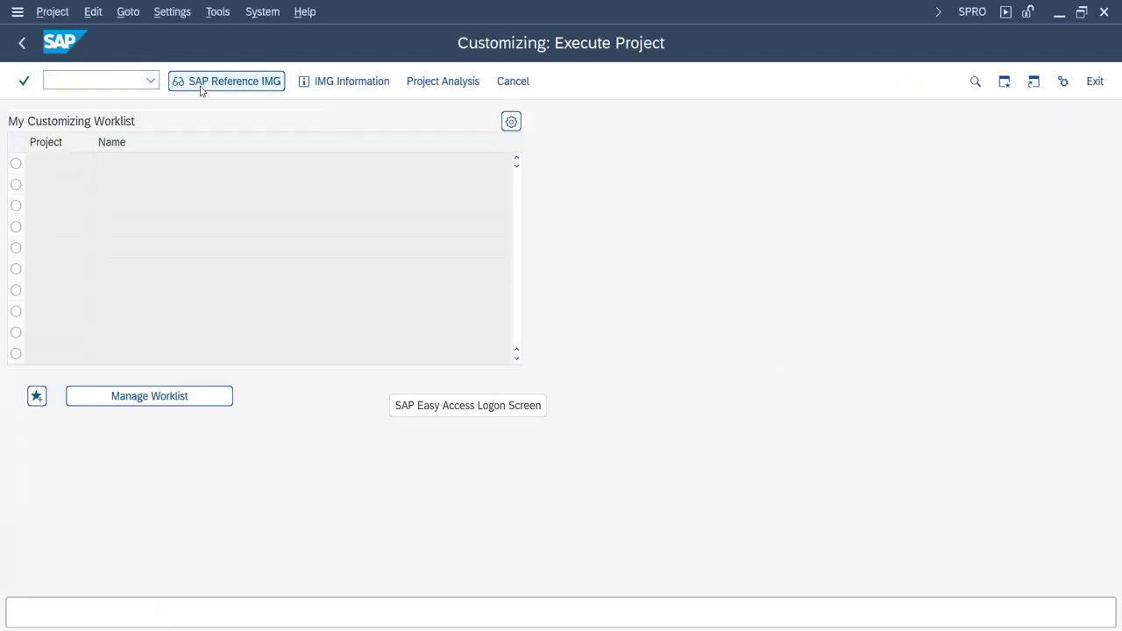
{"action": "scroll", "coordinate": [64, 413], "scroll_direction": "down", "scroll_amount": 5}
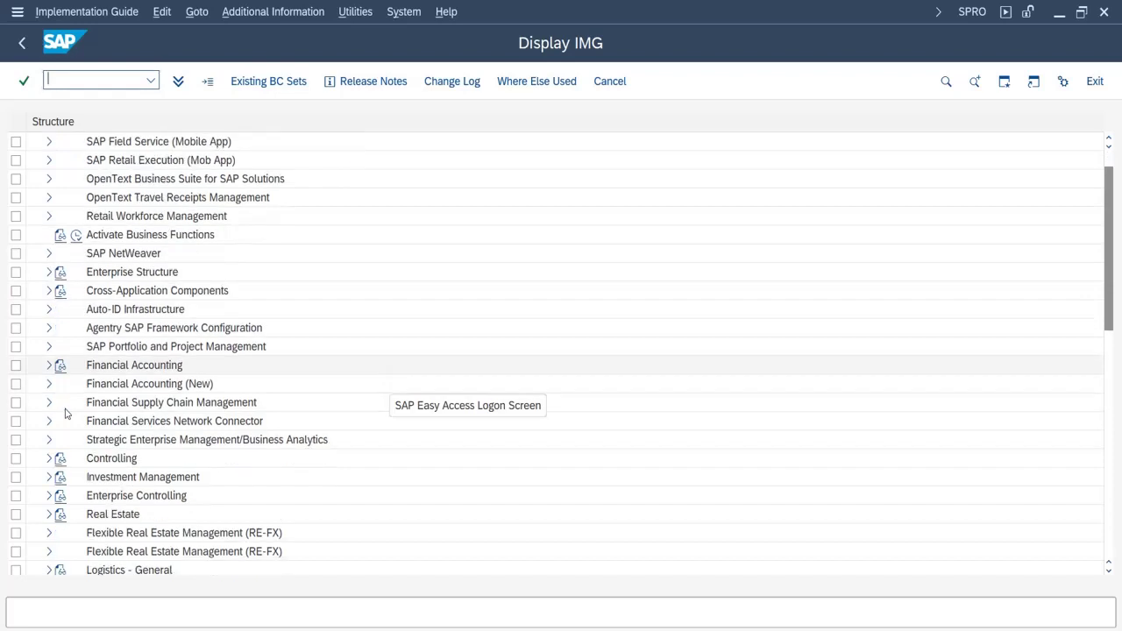
{"action": "left_click", "coordinate": [50, 404]}
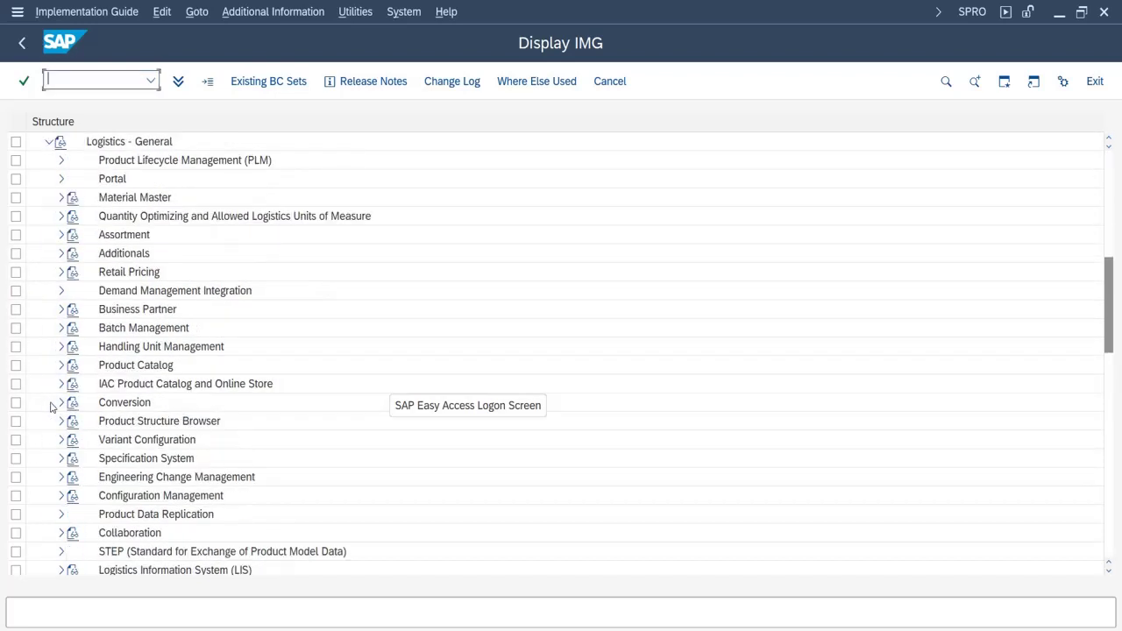
{"action": "left_click", "coordinate": [62, 198]}
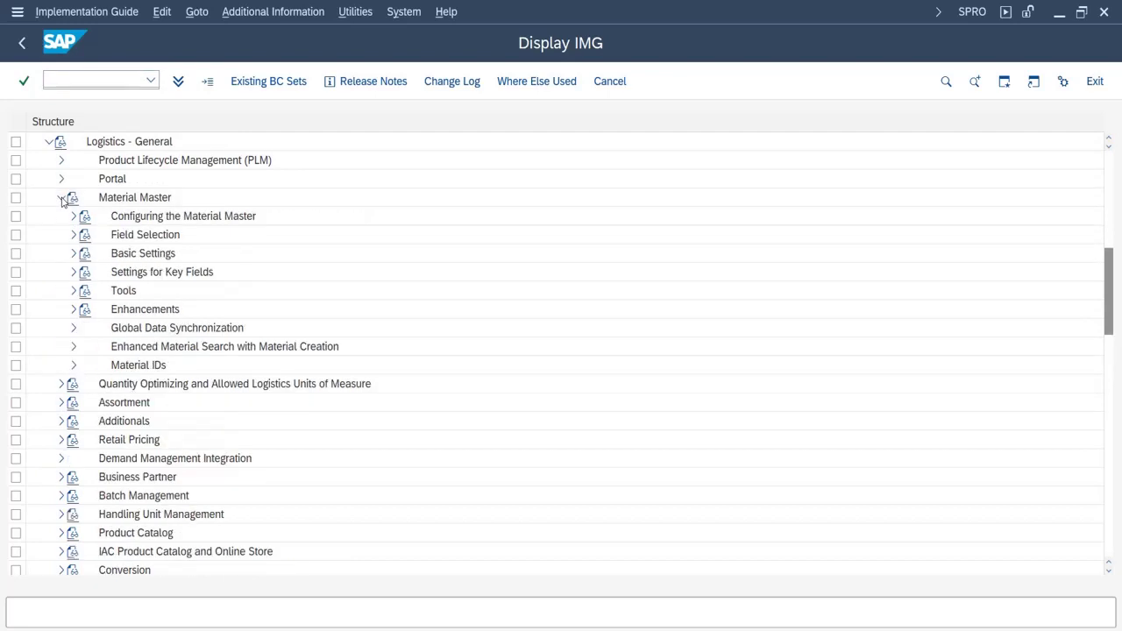
{"action": "left_click", "coordinate": [75, 254]}
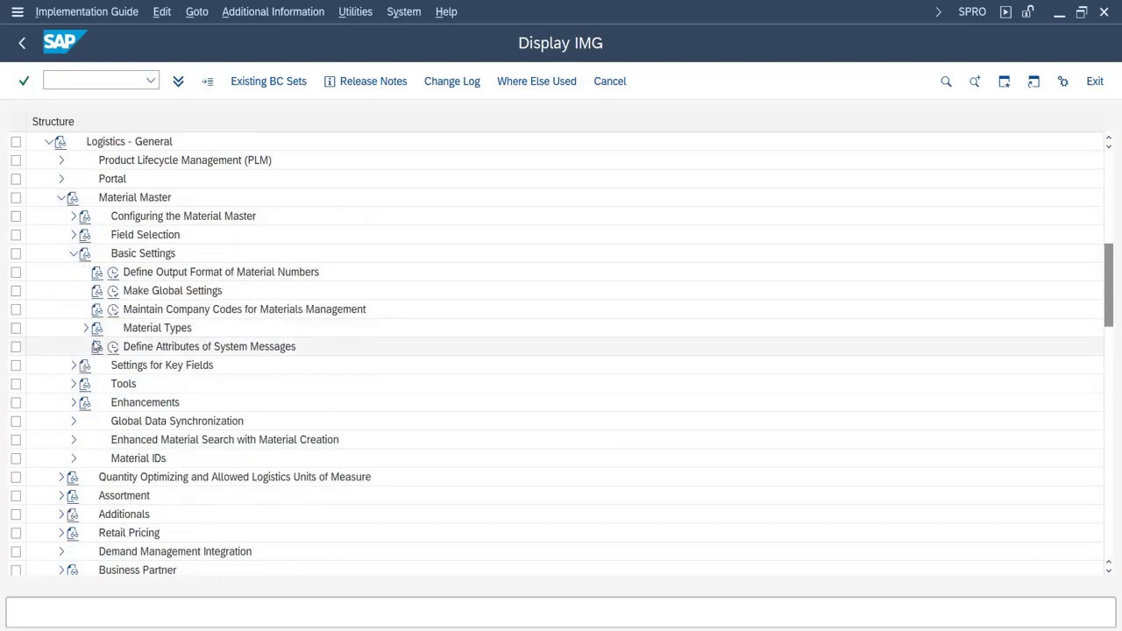
{"action": "left_click", "coordinate": [87, 329]}
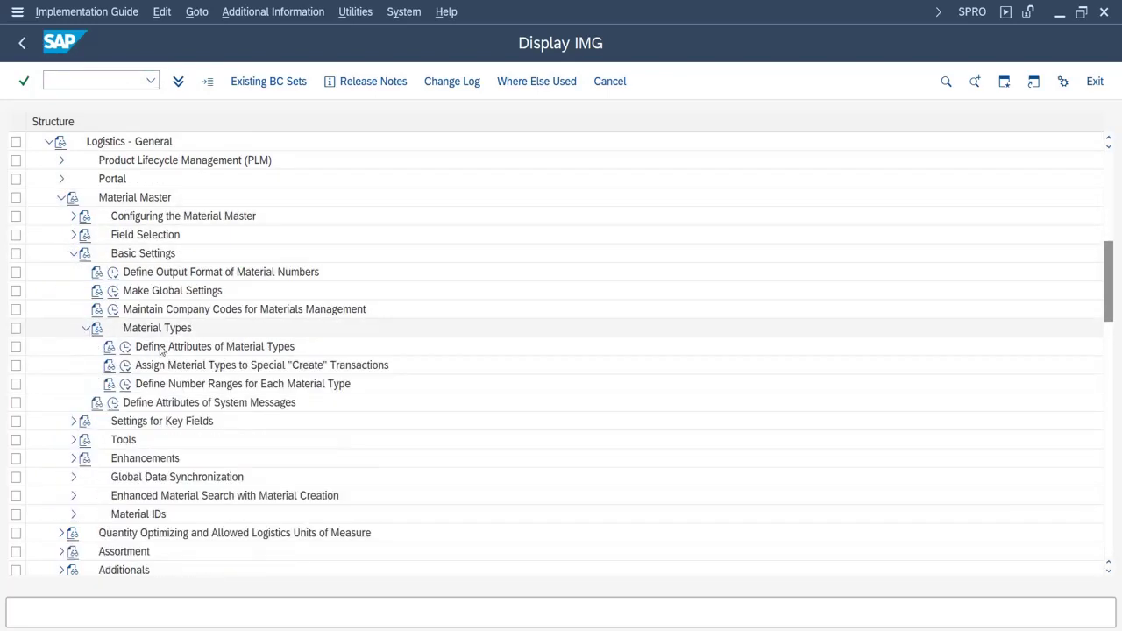
{"action": "left_click", "coordinate": [126, 385]}
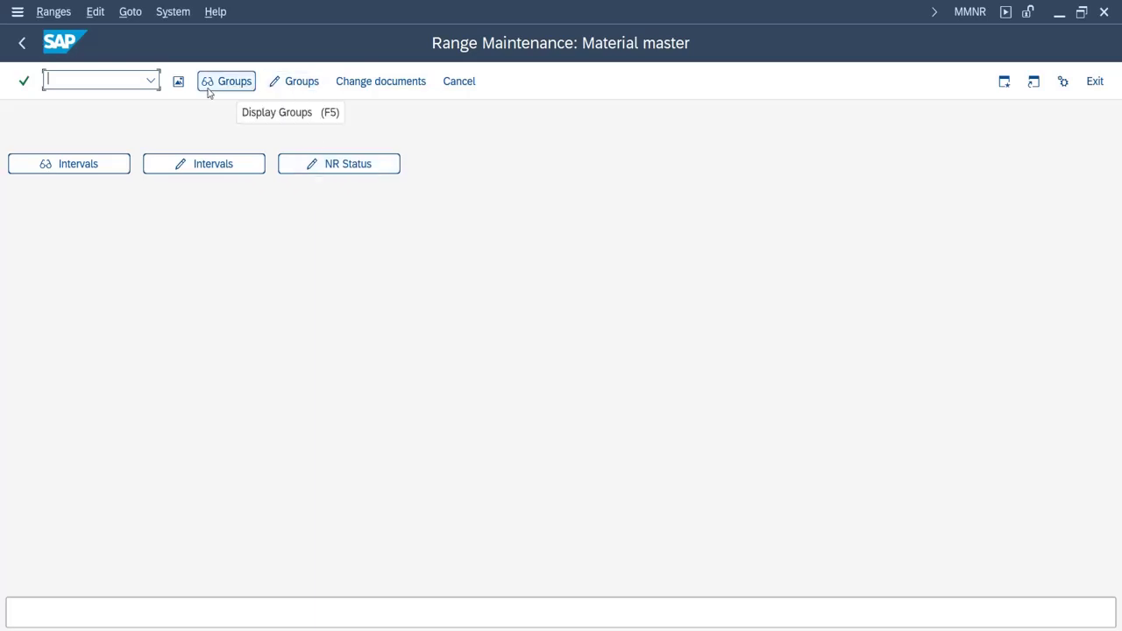
Step: Switch MATERIALNR groups to change mode and start creating a new group
{"action": "left_click", "coordinate": [297, 83]}
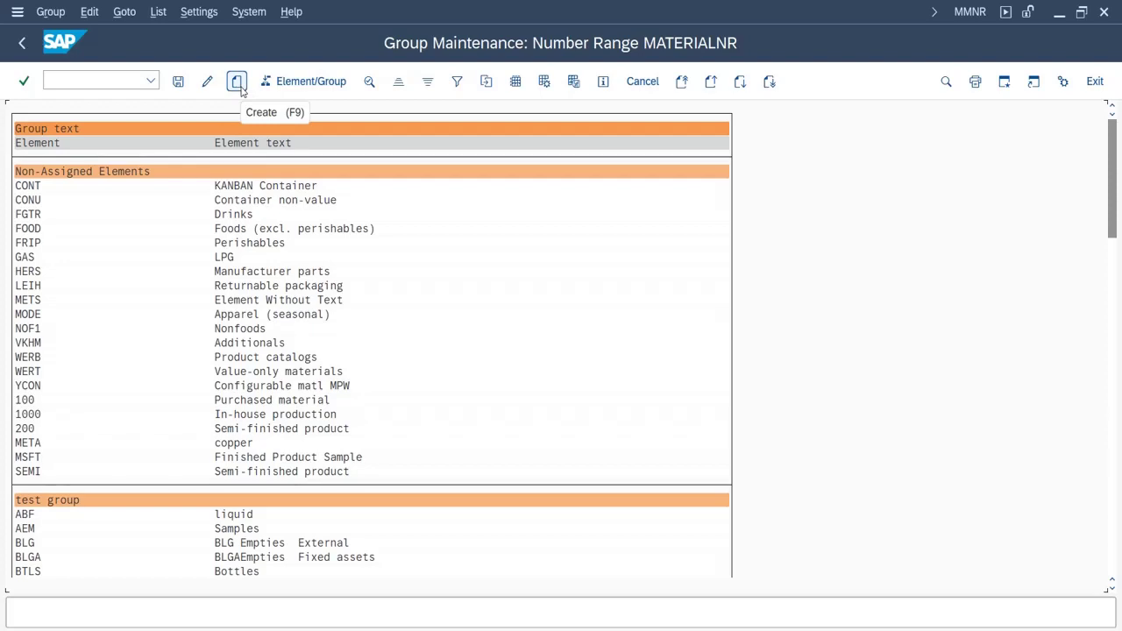
{"action": "left_click", "coordinate": [240, 88]}
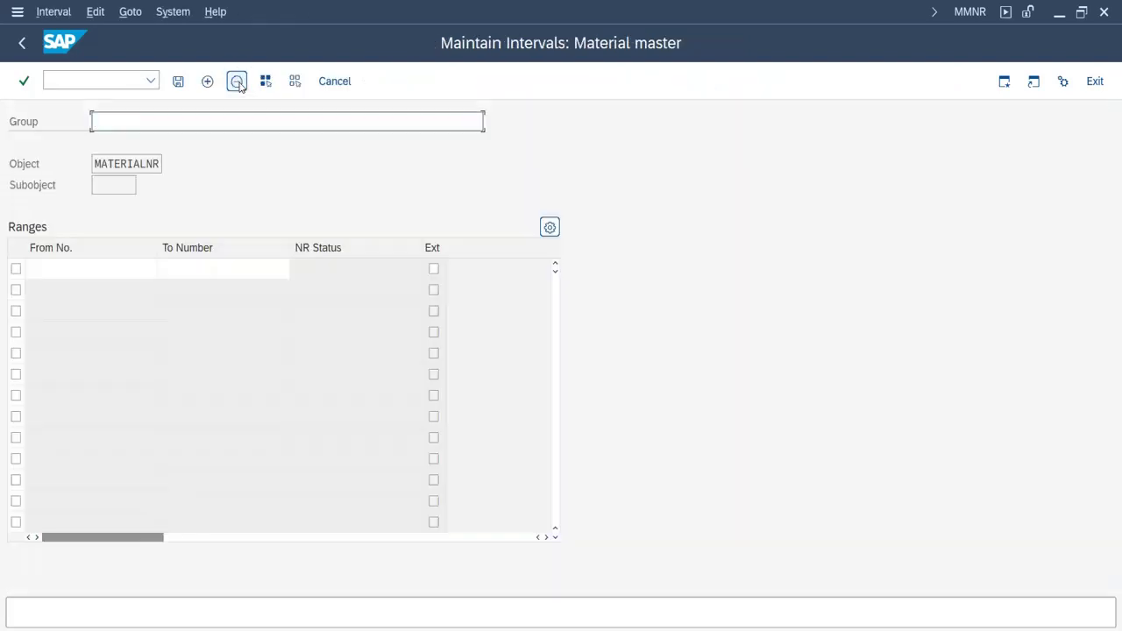
Step: Name the group 'Z Consumables' and enter 4001 as the interval start number
{"action": "type", "text": "Z Consumables"}
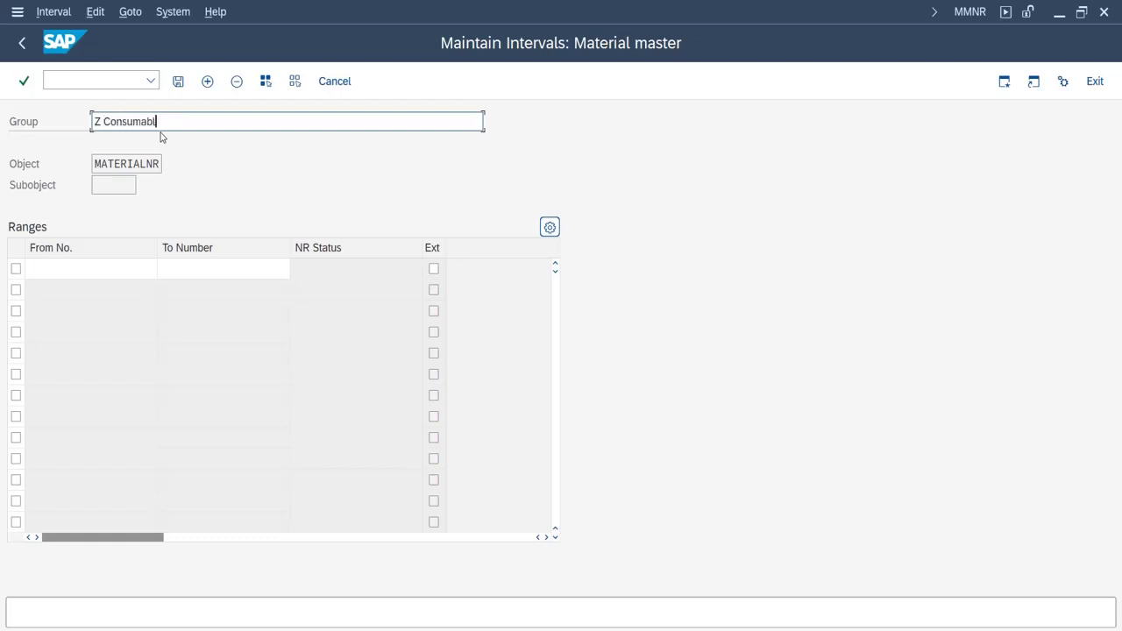
{"action": "left_click", "coordinate": [117, 272]}
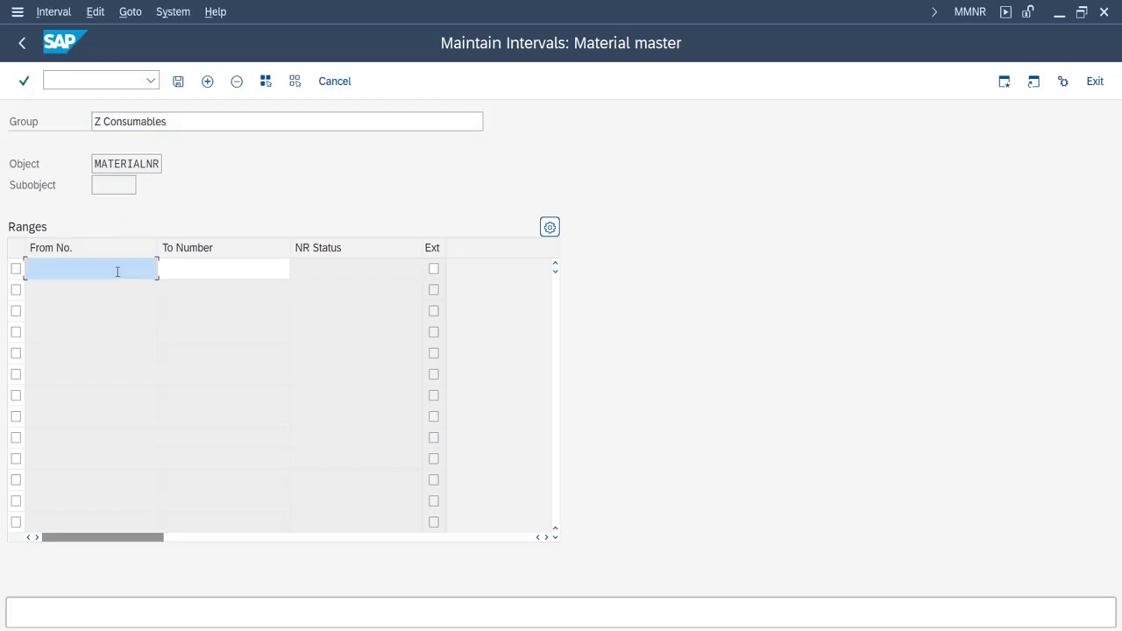
{"action": "type", "text": "50"}
{"action": "key", "text": "BackSpace"}
{"action": "type", "text": "450"}
{"action": "key", "text": "BackSpace"}
{"action": "key", "text": "BackSpace"}
{"action": "type", "text": "0"}
{"action": "key", "text": "Down"}
{"action": "key", "text": "Return"}
Step: Enter 4500 as the interval end number and confirm the range
{"action": "key", "text": "Tab"}
{"action": "type", "text": "4"}
{"action": "key", "text": "Down"}
{"action": "key", "text": "Return"}
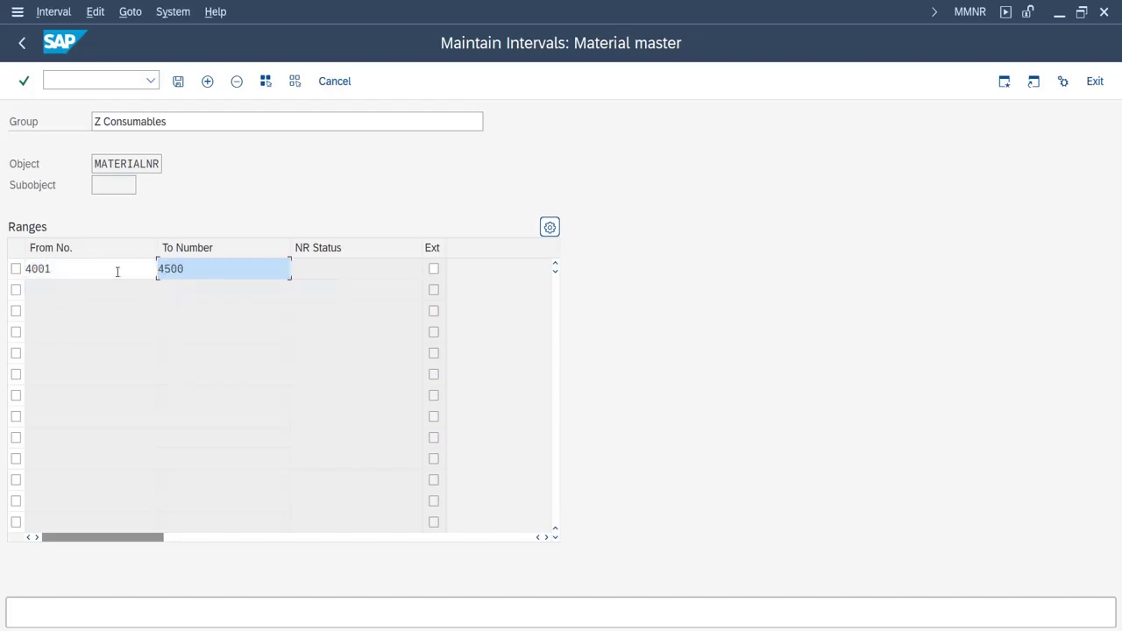
{"action": "key", "text": "Return"}
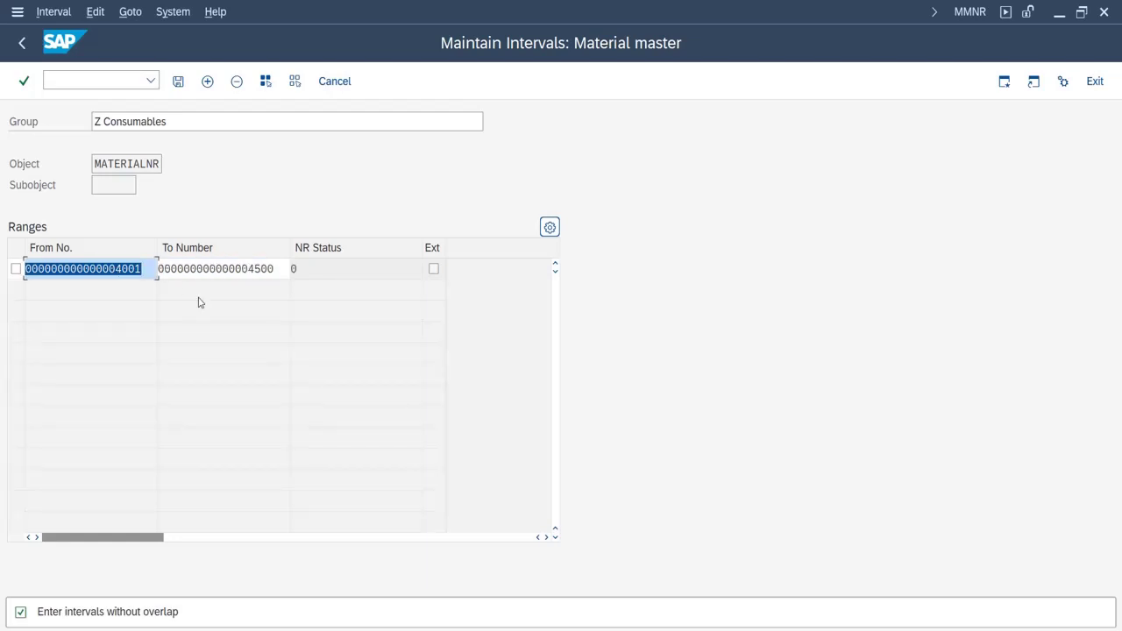
Step: Save the new group, then change the interval start number to 4501
{"action": "left_click", "coordinate": [178, 82]}
{"action": "left_click", "coordinate": [145, 268]}
{"action": "key", "text": "BackSpace"}
{"action": "key", "text": "BackSpace"}
{"action": "key", "text": "BackSpace"}
{"action": "type", "text": "501"}
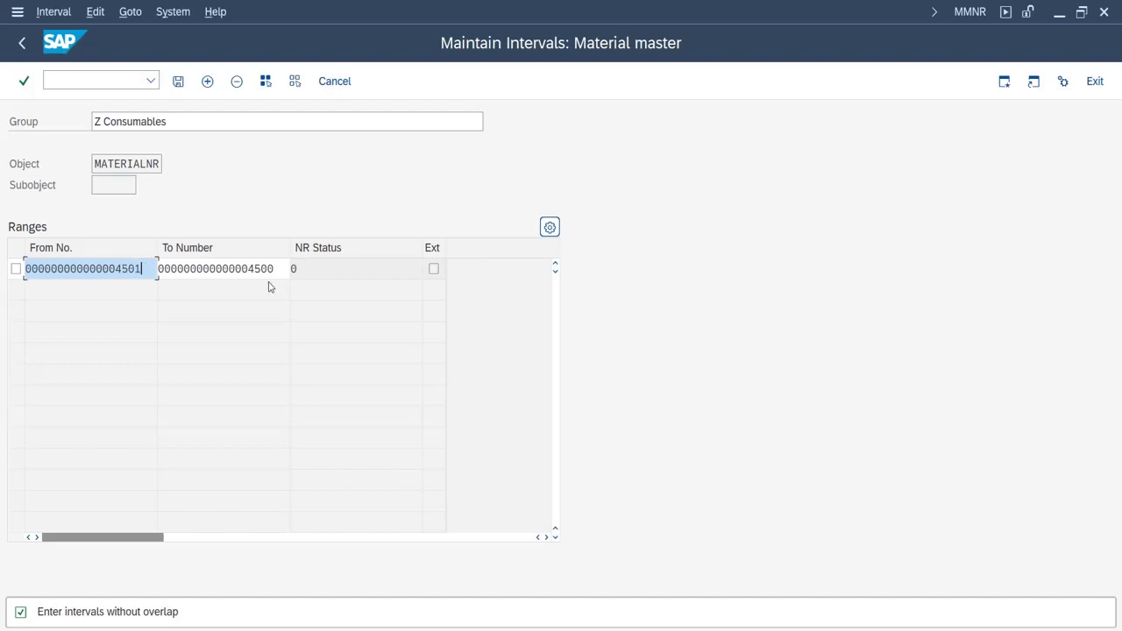
Step: Change the interval end number to 4599
{"action": "left_click", "coordinate": [258, 269]}
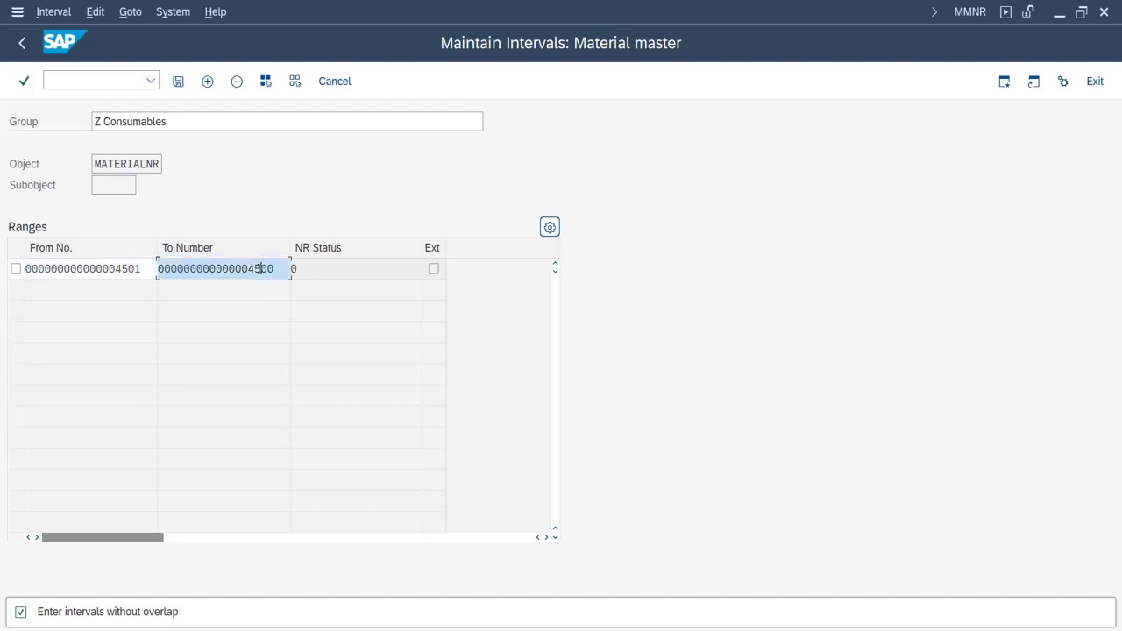
{"action": "key", "text": "BackSpace"}
{"action": "key", "text": "BackSpace"}
{"action": "type", "text": "45"}
{"action": "key", "text": "Delete"}
{"action": "type", "text": "99"}
{"action": "key", "text": "Return"}
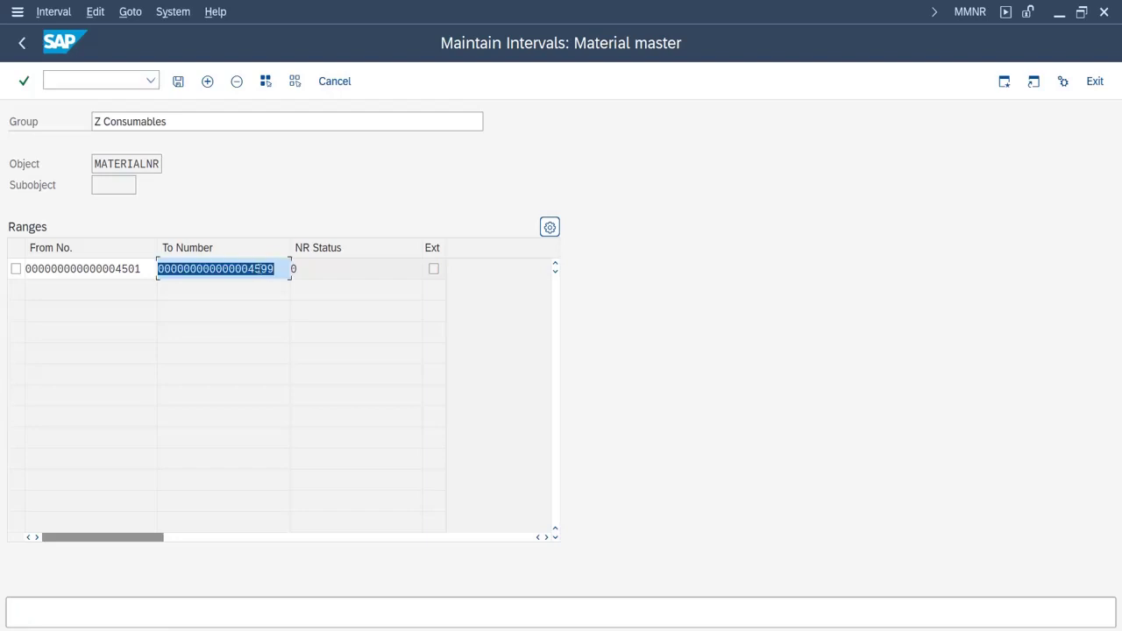
Step: Save the 4501–4599 interval, acknowledge the transport notice, and return to the group overview
{"action": "left_click", "coordinate": [179, 86]}
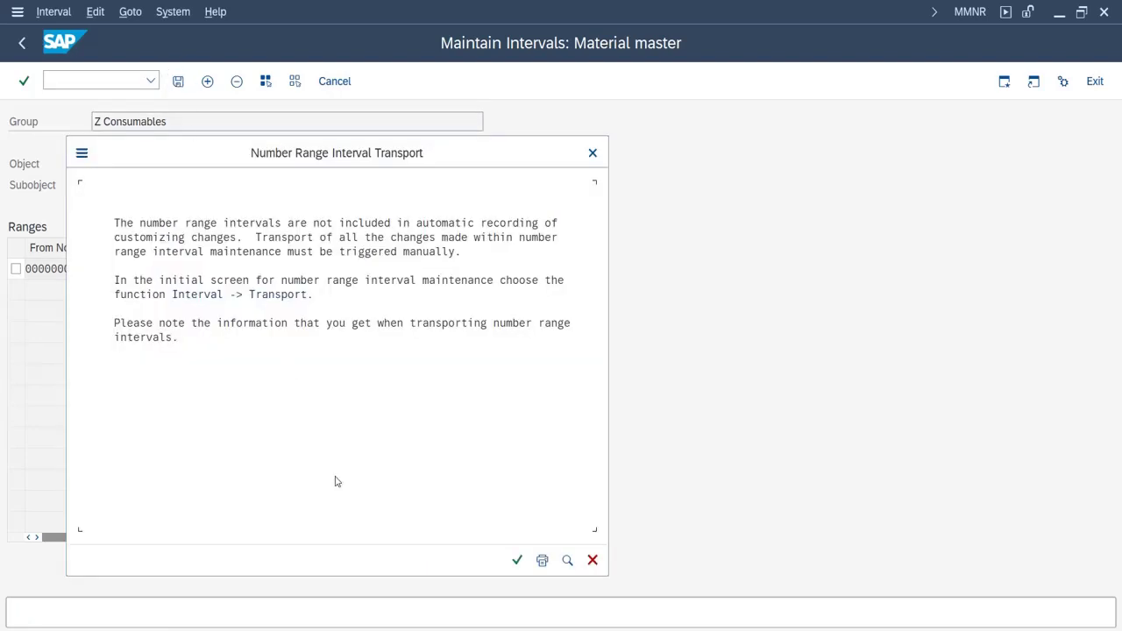
{"action": "left_click", "coordinate": [517, 560]}
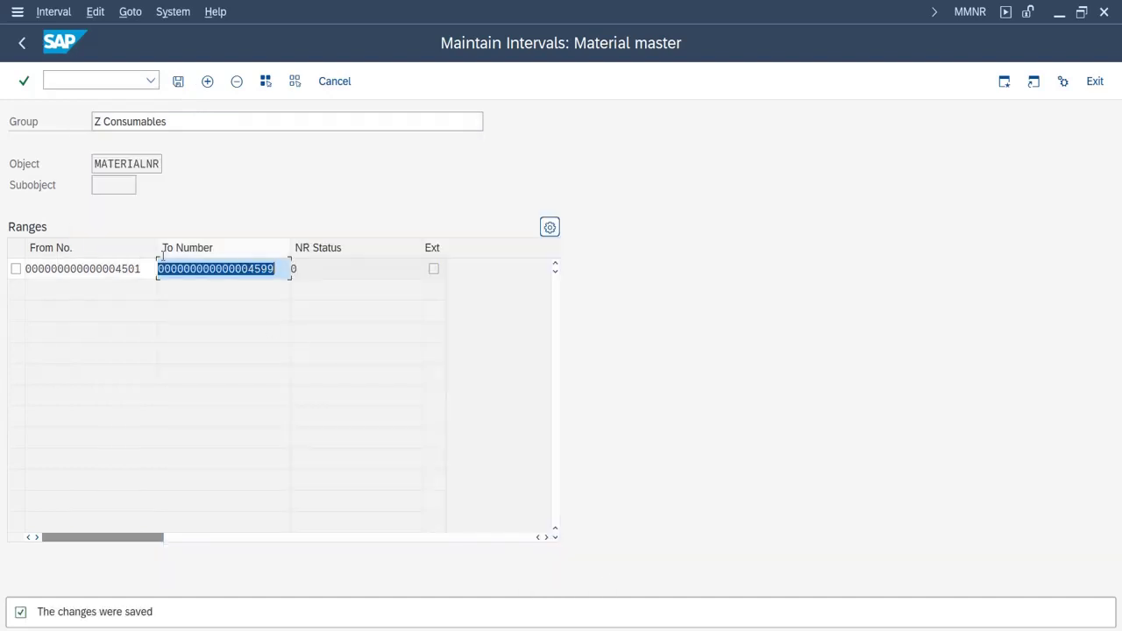
{"action": "left_click", "coordinate": [24, 44]}
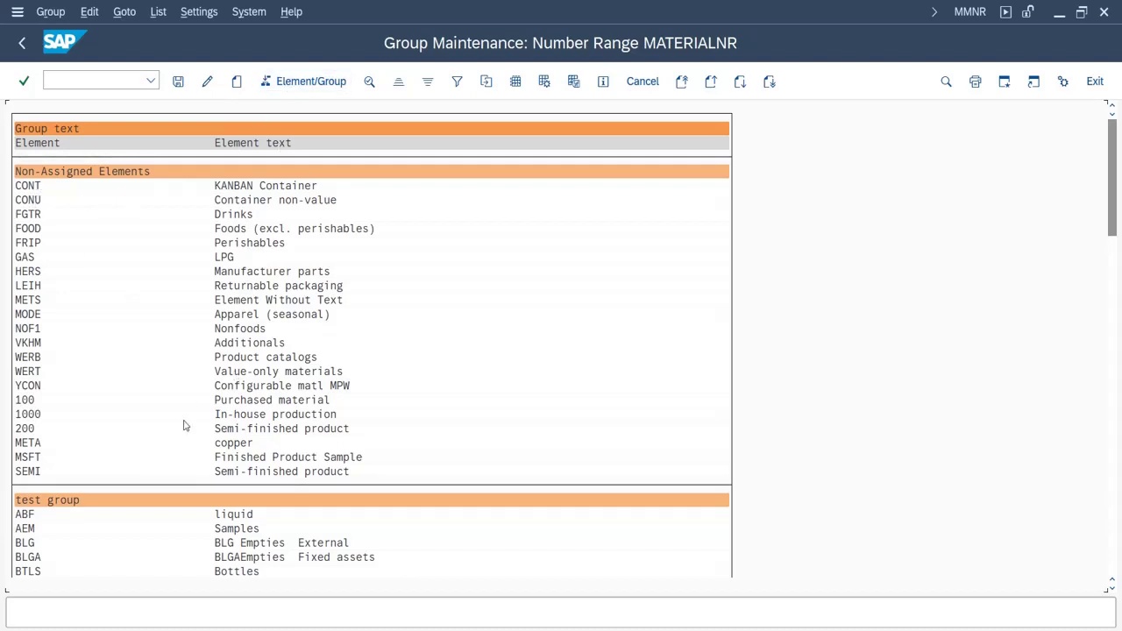
Step: Scroll the MATERIALNR element list down to material type ZCON and select it
{"action": "scroll", "coordinate": [184, 426], "scroll_direction": "down", "scroll_amount": 5}
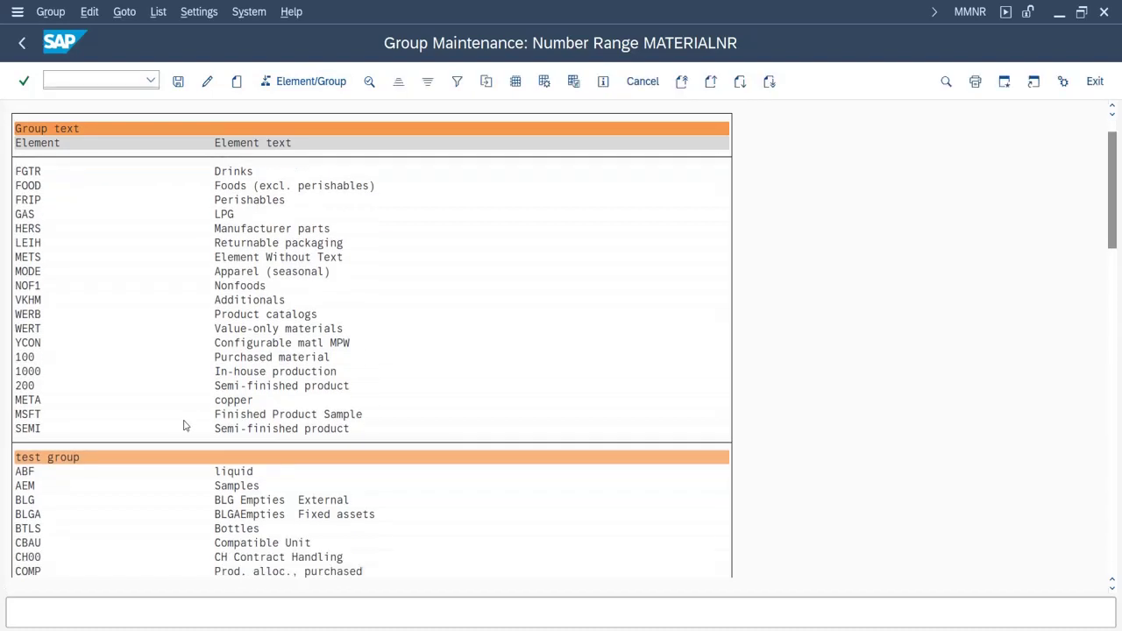
{"action": "scroll", "coordinate": [184, 426], "scroll_direction": "down", "scroll_amount": 5}
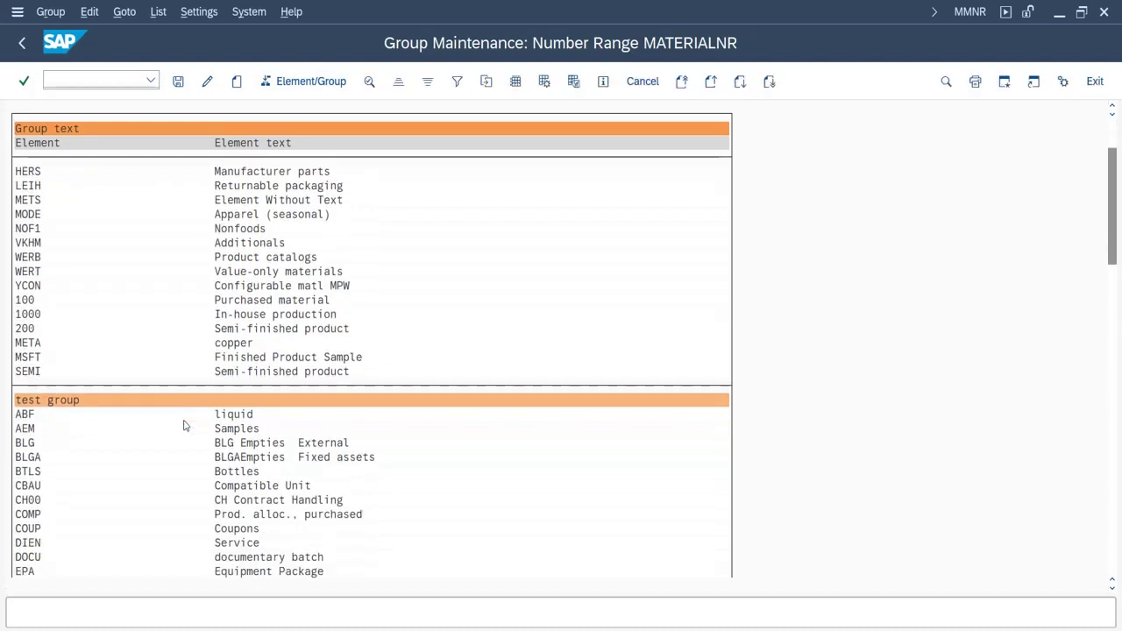
{"action": "scroll", "coordinate": [185, 426], "scroll_direction": "down", "scroll_amount": 8}
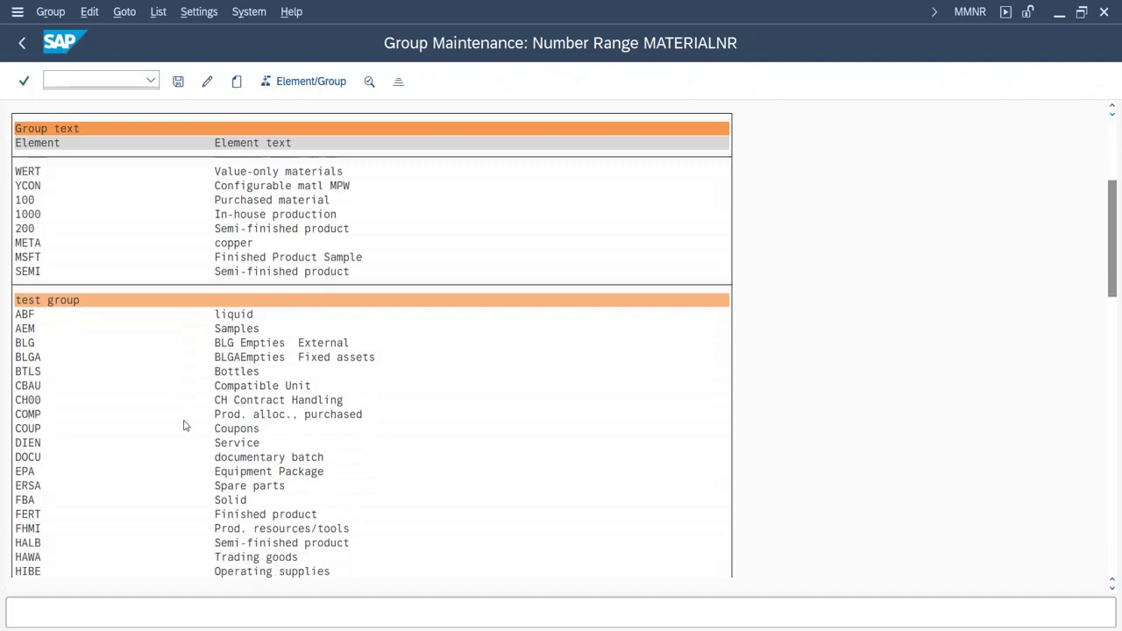
{"action": "scroll", "coordinate": [184, 427], "scroll_direction": "down", "scroll_amount": 1}
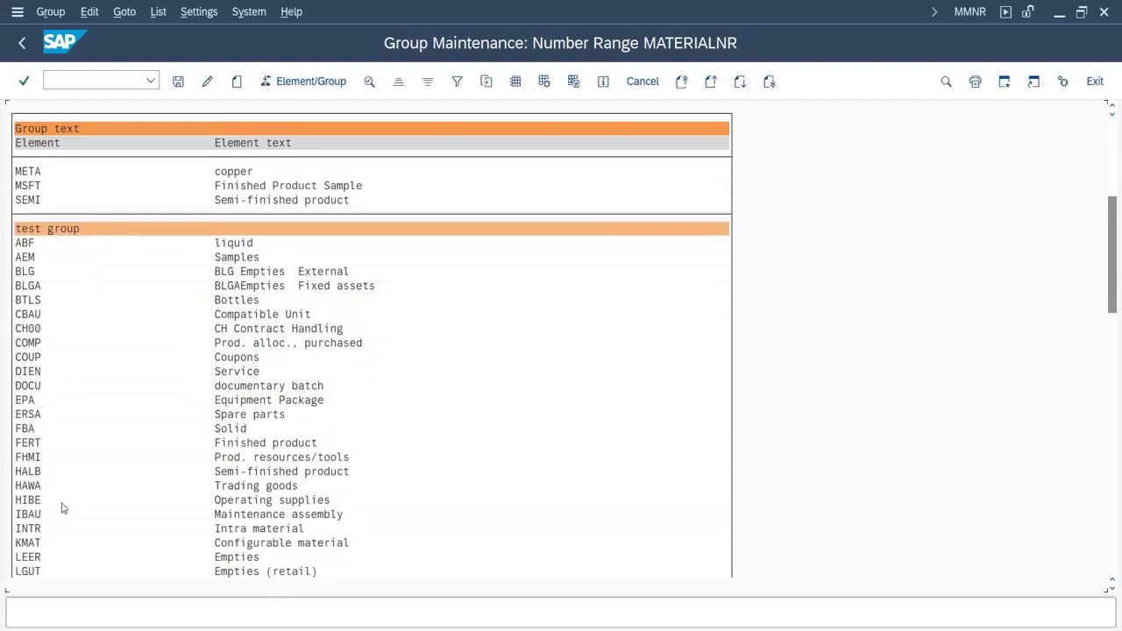
{"action": "scroll", "coordinate": [73, 498], "scroll_direction": "down", "scroll_amount": 2}
{"action": "scroll", "coordinate": [72, 498], "scroll_direction": "down", "scroll_amount": 6}
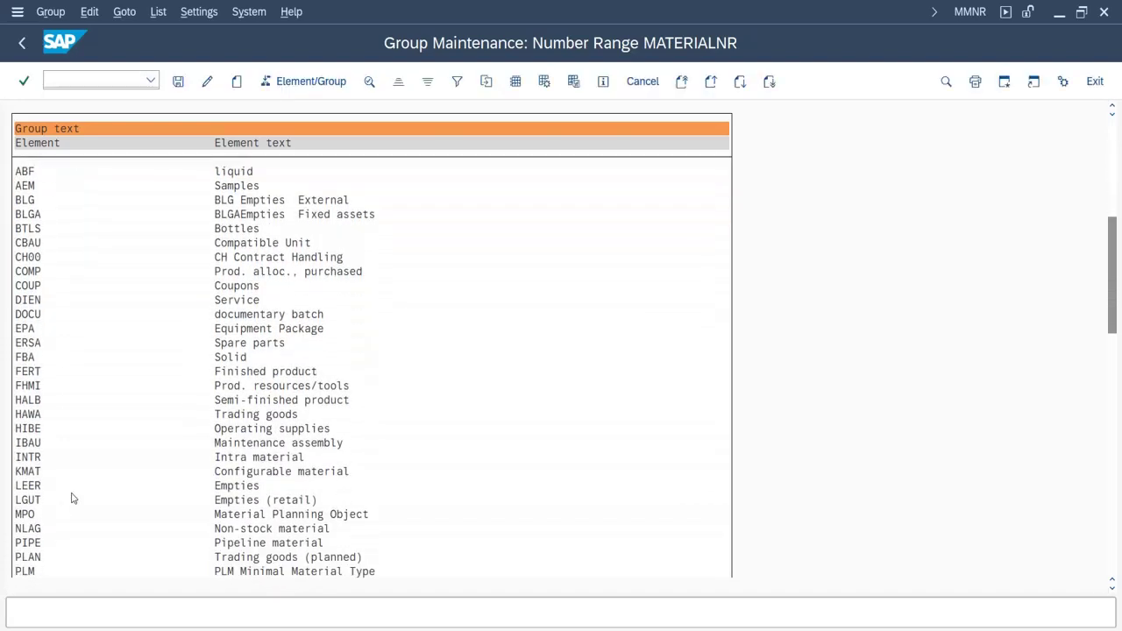
{"action": "scroll", "coordinate": [73, 498], "scroll_direction": "down", "scroll_amount": 5}
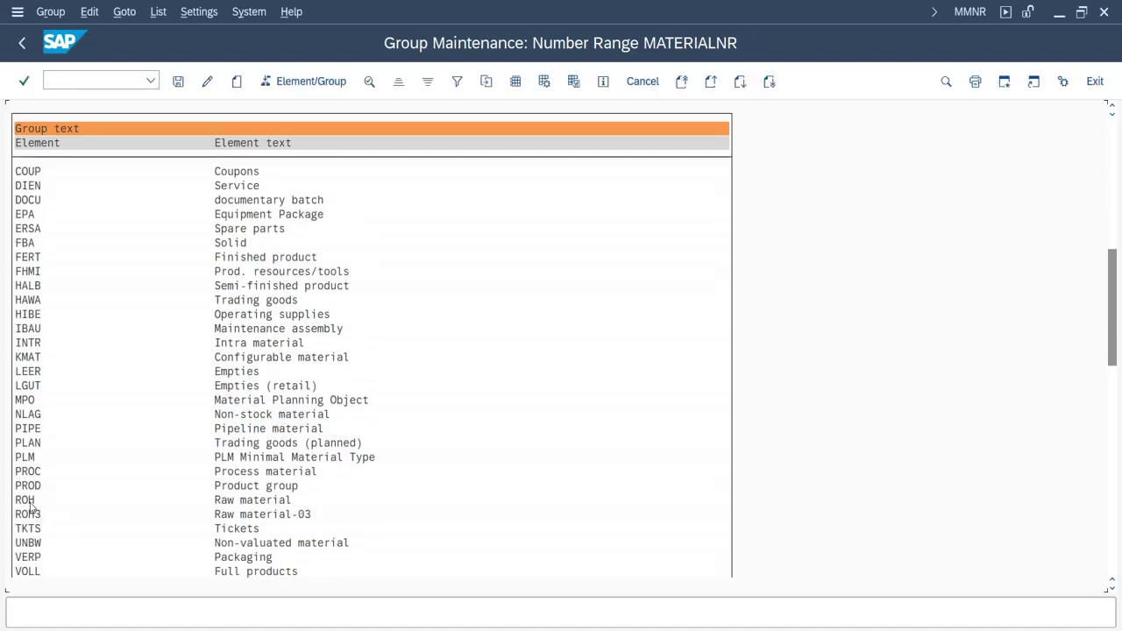
{"action": "scroll", "coordinate": [34, 553], "scroll_direction": "down", "scroll_amount": 10}
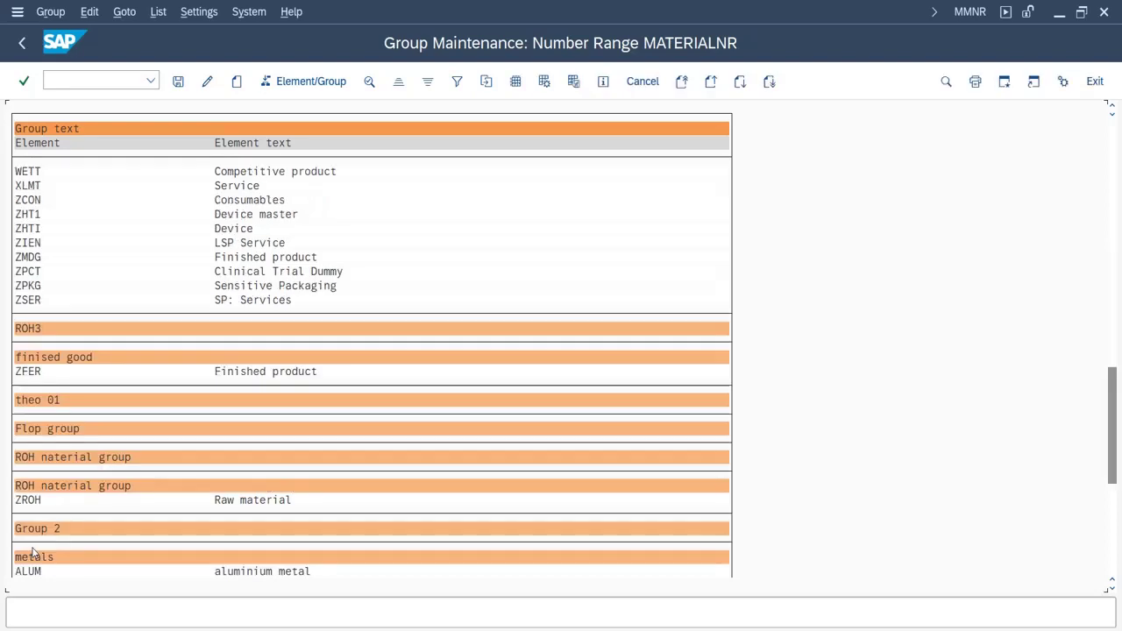
{"action": "left_click", "coordinate": [37, 202]}
{"action": "left_click_drag", "start_coordinate": [36, 202], "coordinate": [17, 204]}
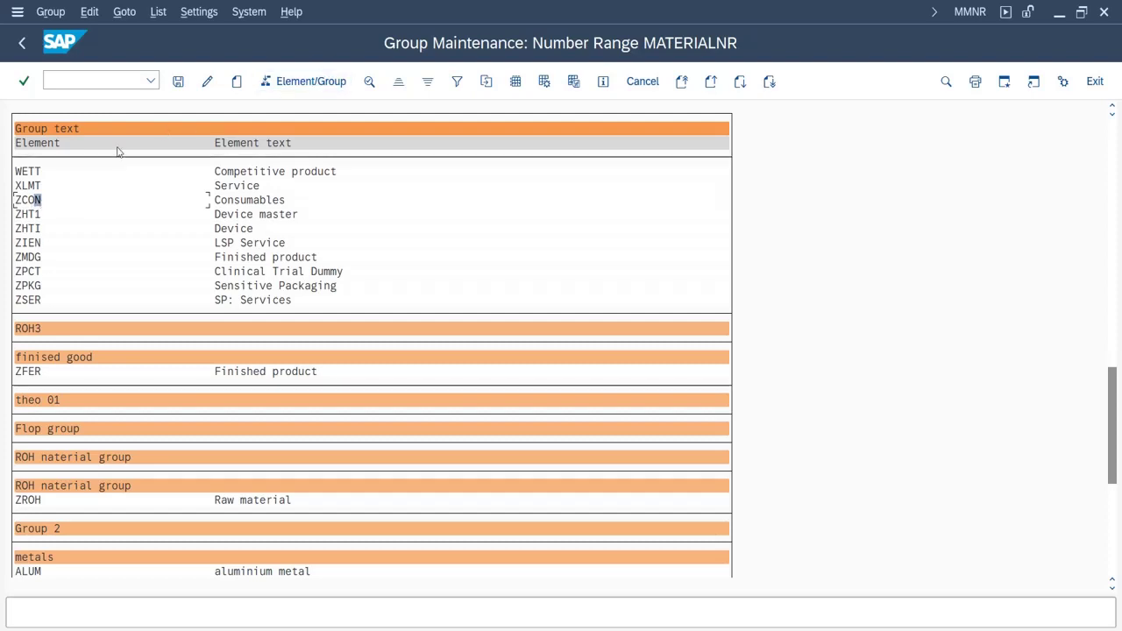
Step: Assign ZCON to the Z Consumables group via Element/Group and save
{"action": "left_click", "coordinate": [300, 84]}
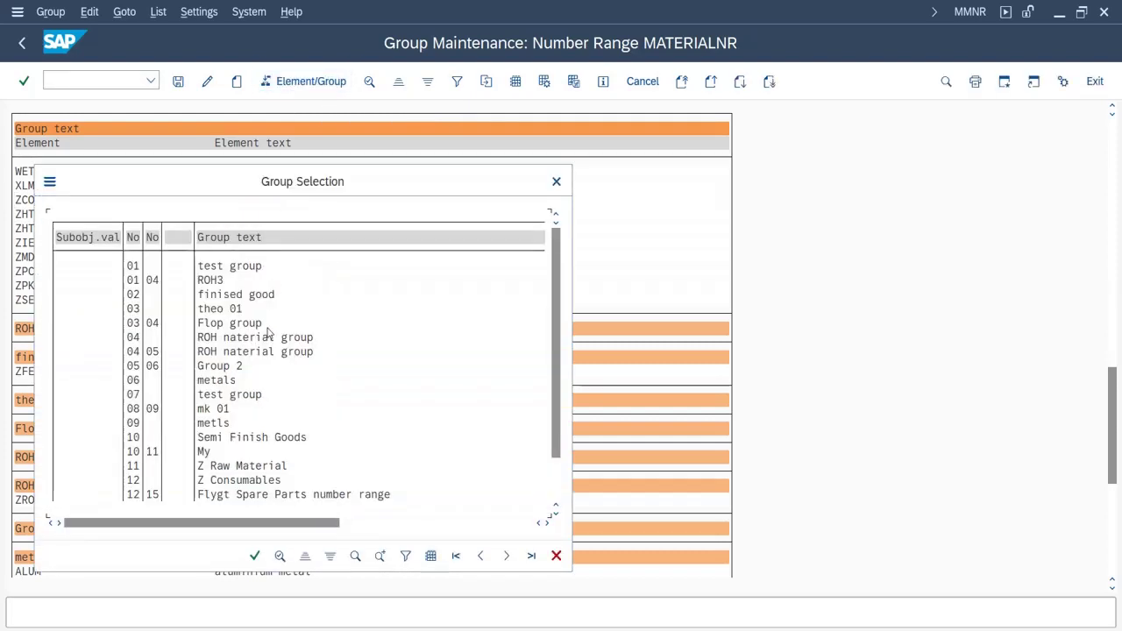
{"action": "left_click", "coordinate": [205, 480]}
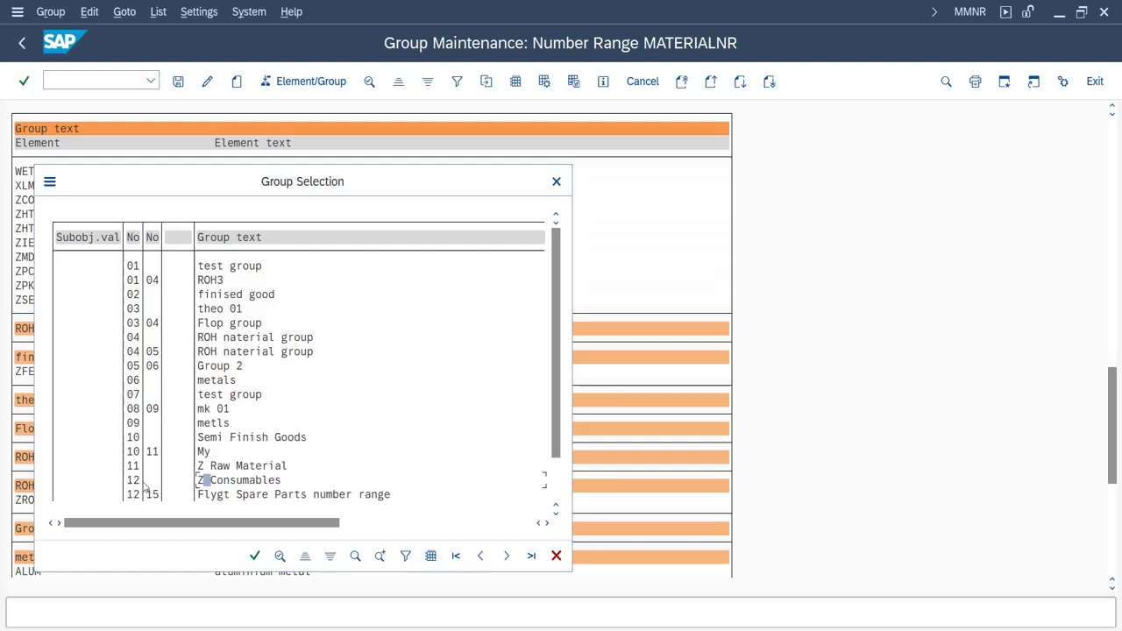
{"action": "double_click", "coordinate": [227, 480]}
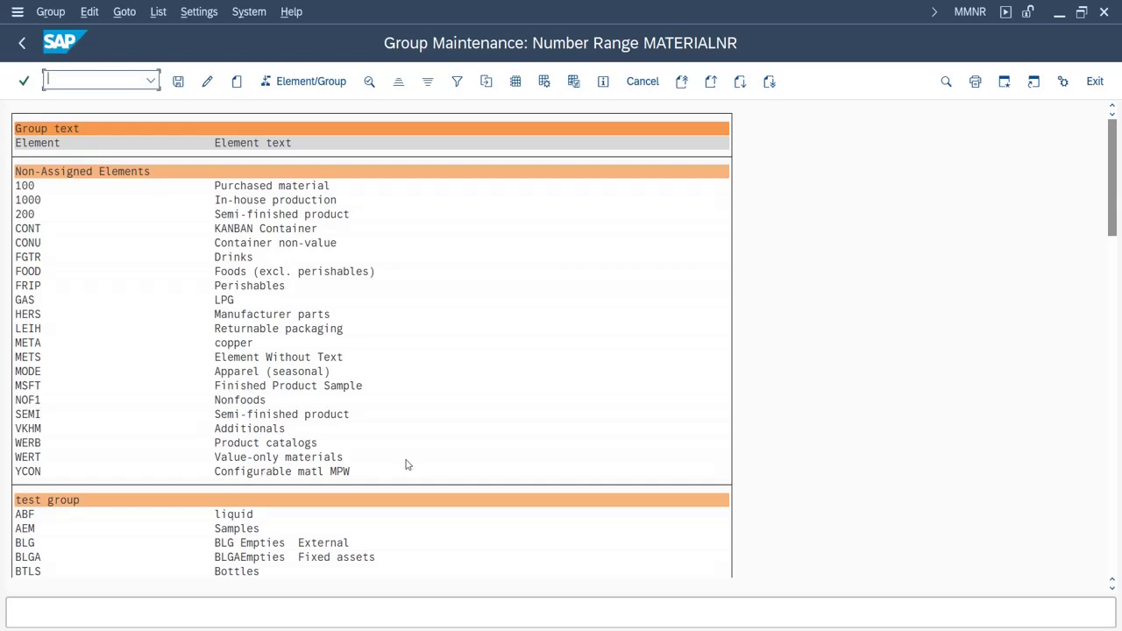
{"action": "left_click", "coordinate": [178, 82]}
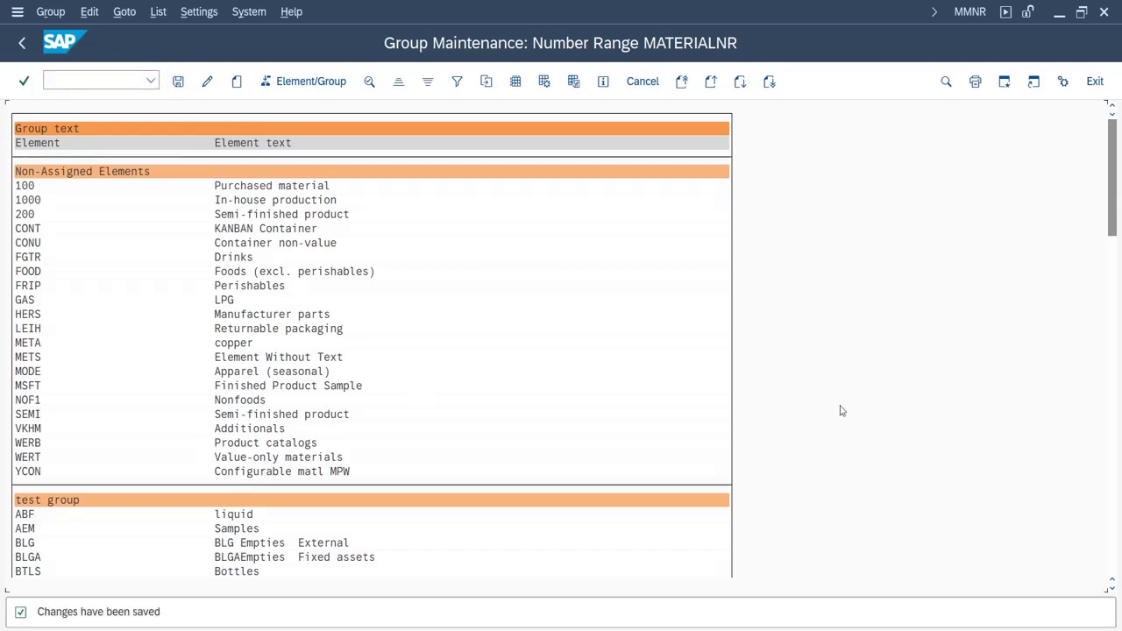
Step: Verify the Z Consumables group's 4501–4599 interval, then go back to the IMG tree
{"action": "scroll", "coordinate": [840, 410], "scroll_direction": "down", "scroll_amount": 5}
{"action": "scroll", "coordinate": [840, 410], "scroll_direction": "down", "scroll_amount": 5}
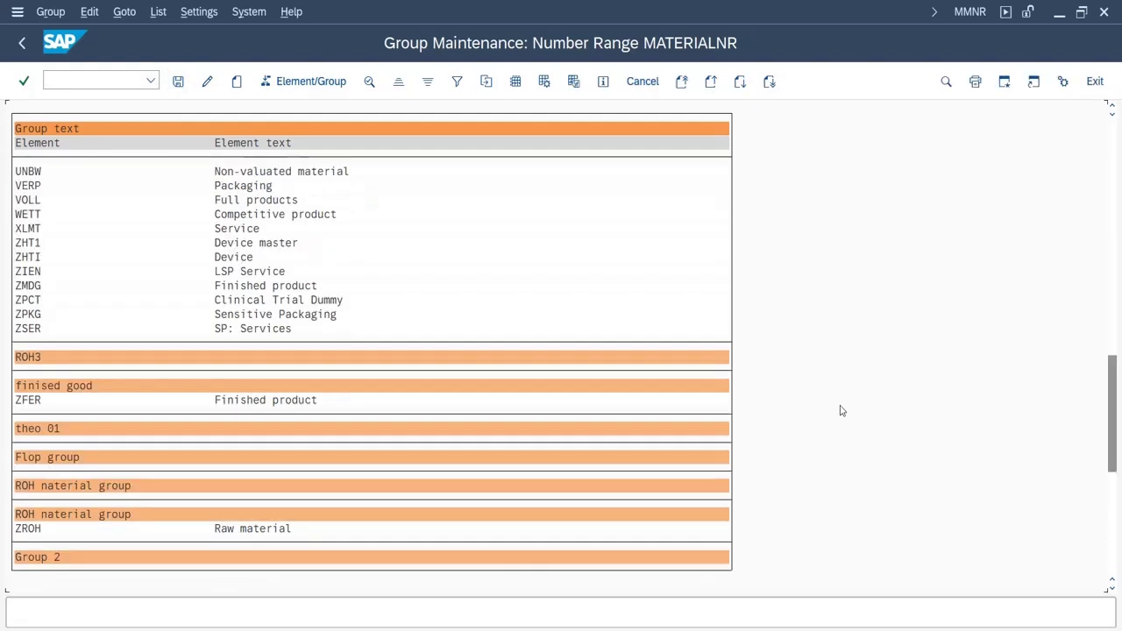
{"action": "scroll", "coordinate": [840, 411], "scroll_direction": "down", "scroll_amount": 5}
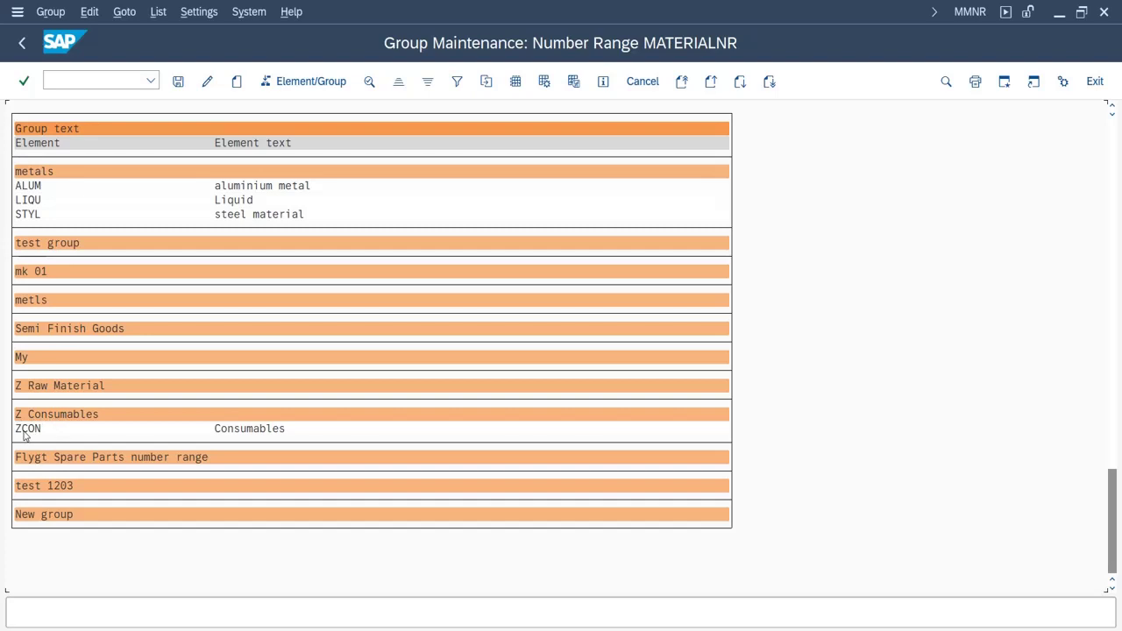
{"action": "double_click", "coordinate": [51, 414]}
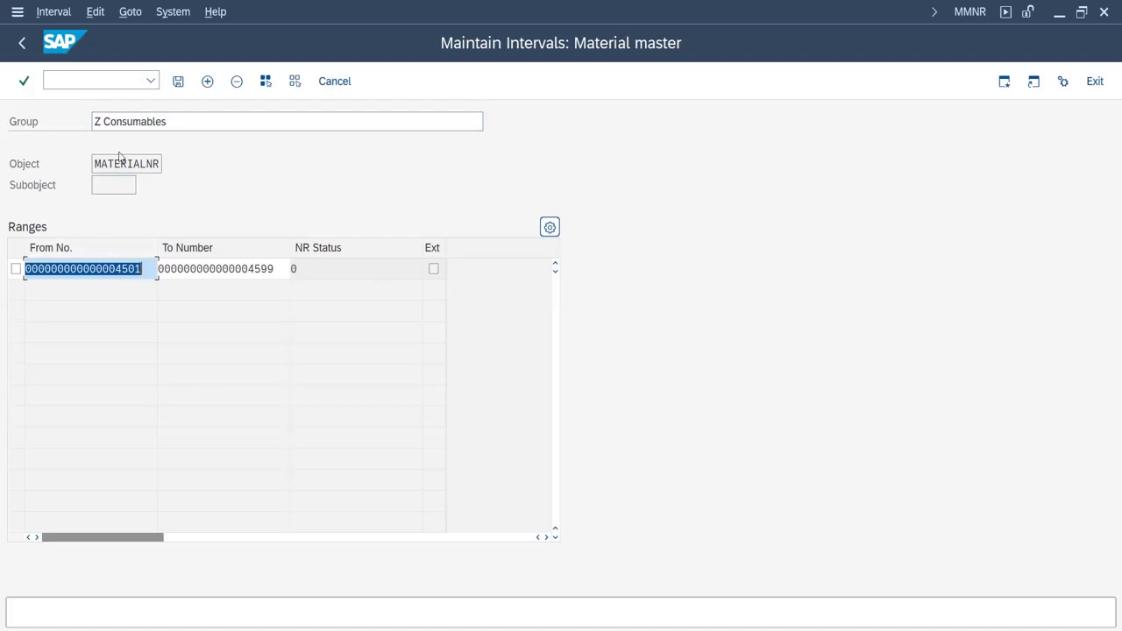
{"action": "left_click", "coordinate": [22, 43]}
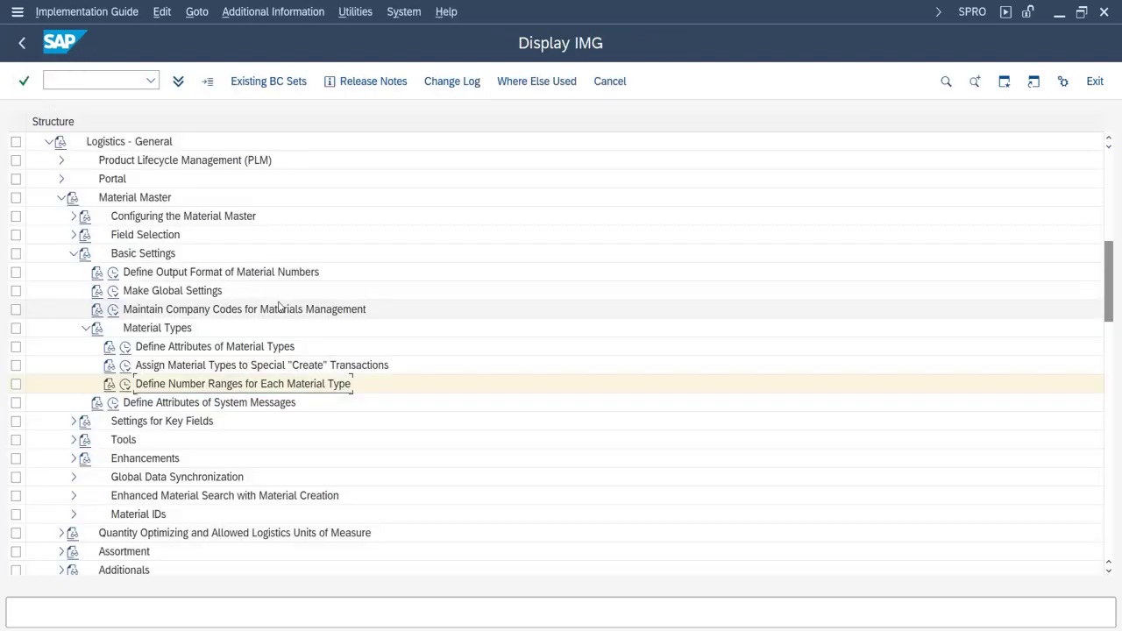